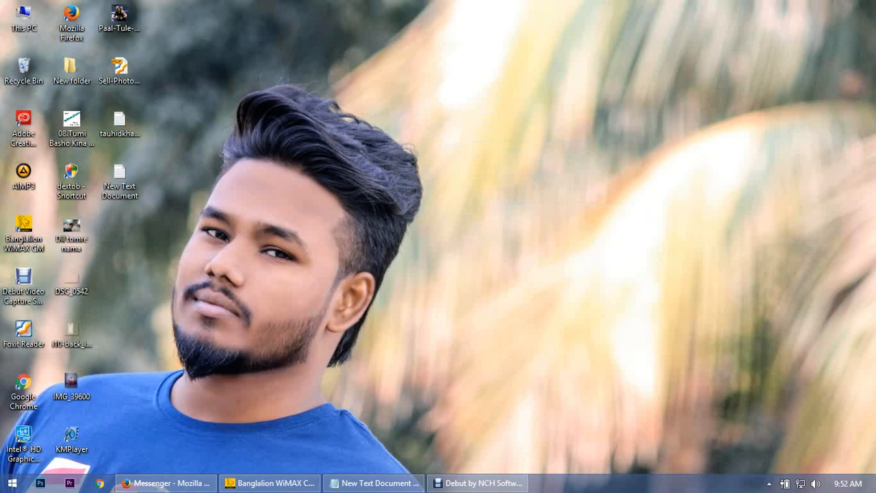
pyautogui.rightClick(534, 196)
pyautogui.click(558, 233)
pyautogui.rightClick(527, 147)
pyautogui.click(554, 182)
pyautogui.rightClick(494, 157)
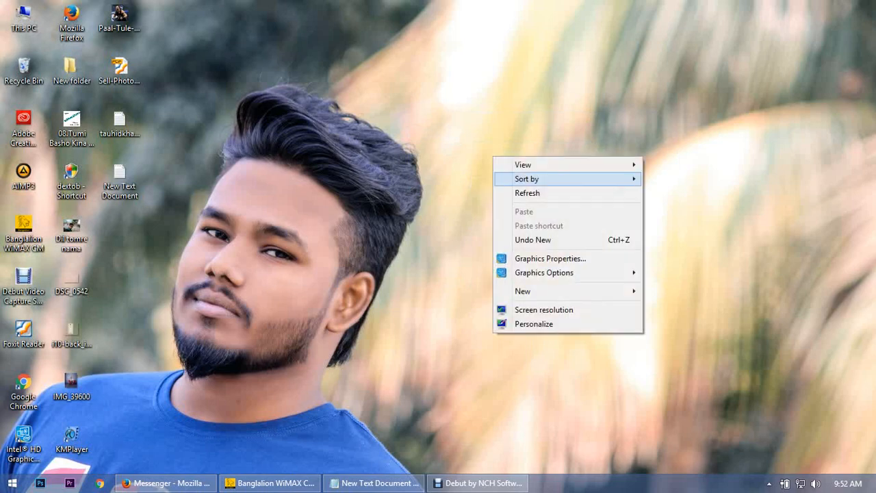
pyautogui.click(541, 192)
pyautogui.rightClick(462, 172)
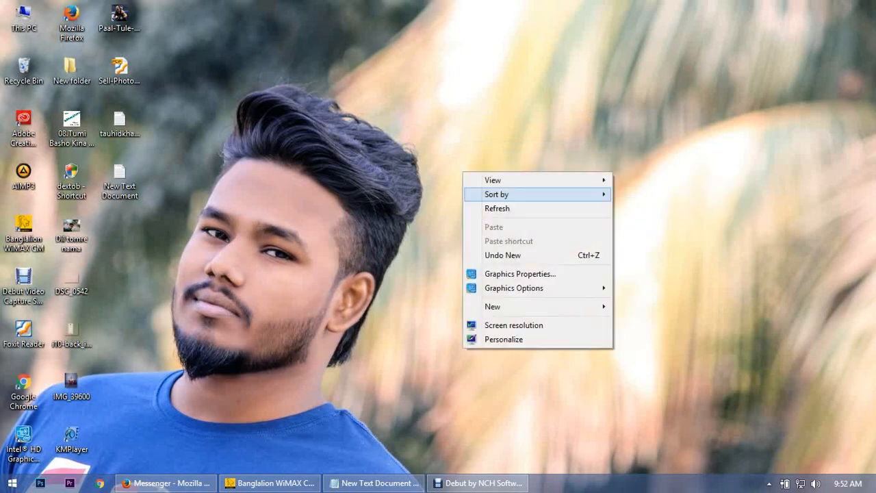
pyautogui.click(493, 207)
pyautogui.rightClick(455, 191)
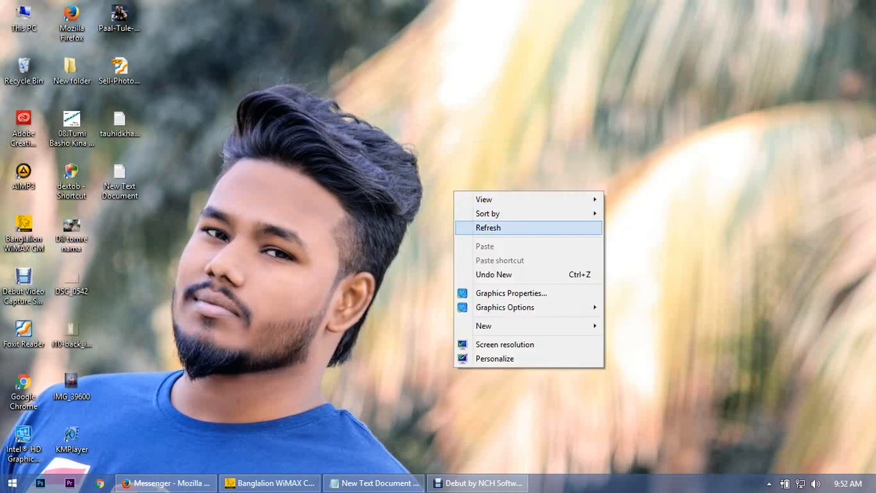
pyautogui.click(488, 227)
pyautogui.rightClick(432, 156)
pyautogui.click(472, 194)
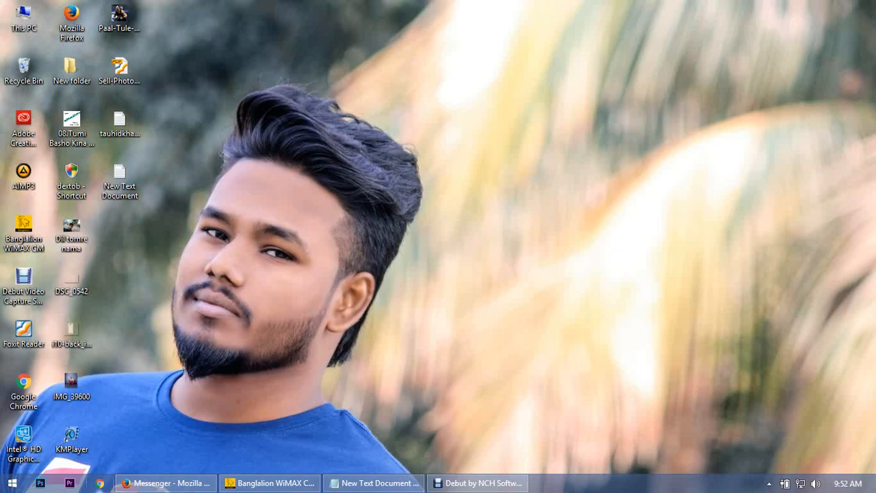
# - Launch Chrome and copy the Facebook message cleaner web store link from the New Text Document file in Notepad
pyautogui.click(100, 483)
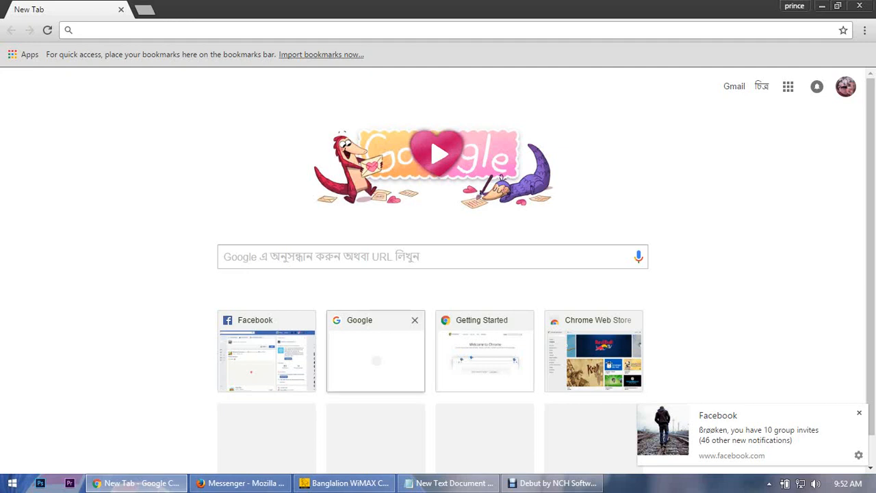
pyautogui.moveTo(448, 483)
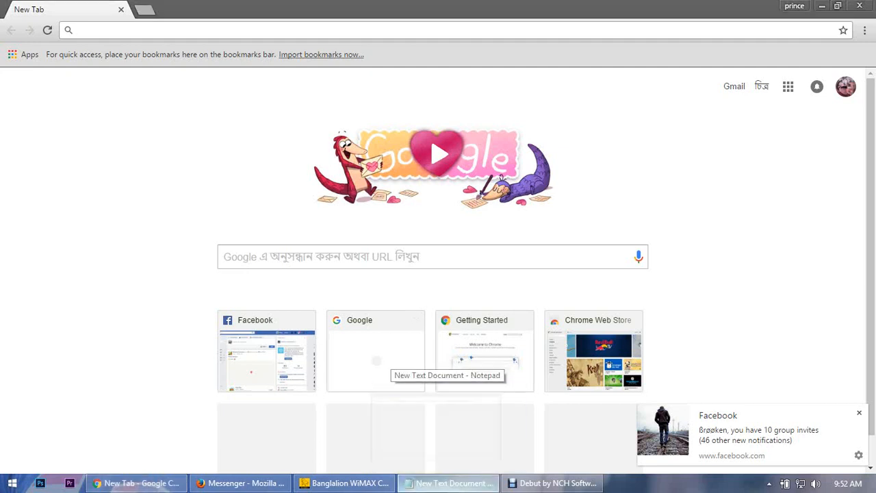
pyautogui.click(448, 483)
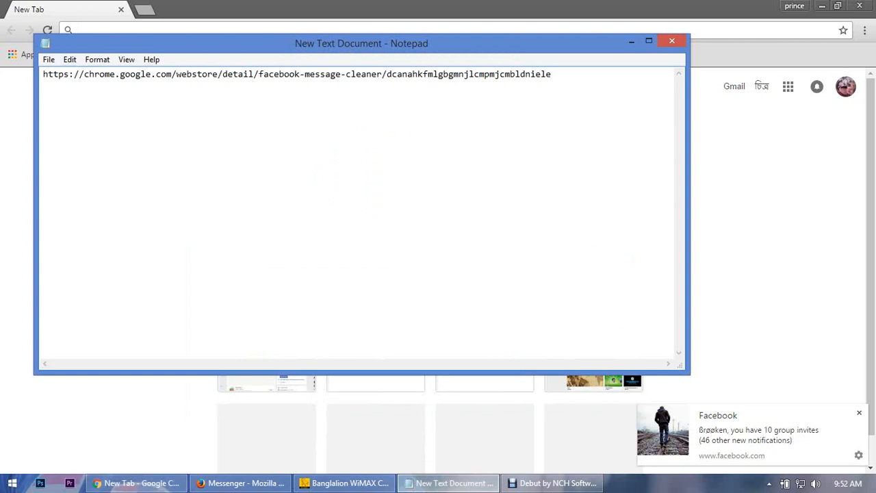
pyautogui.moveTo(43, 74); pyautogui.dragTo(551, 73)
pyautogui.rightClick(530, 75)
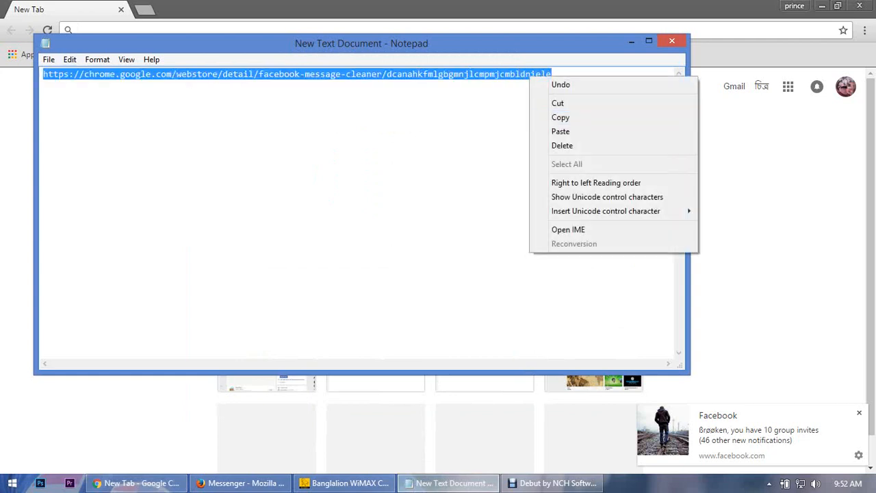
pyautogui.click(561, 117)
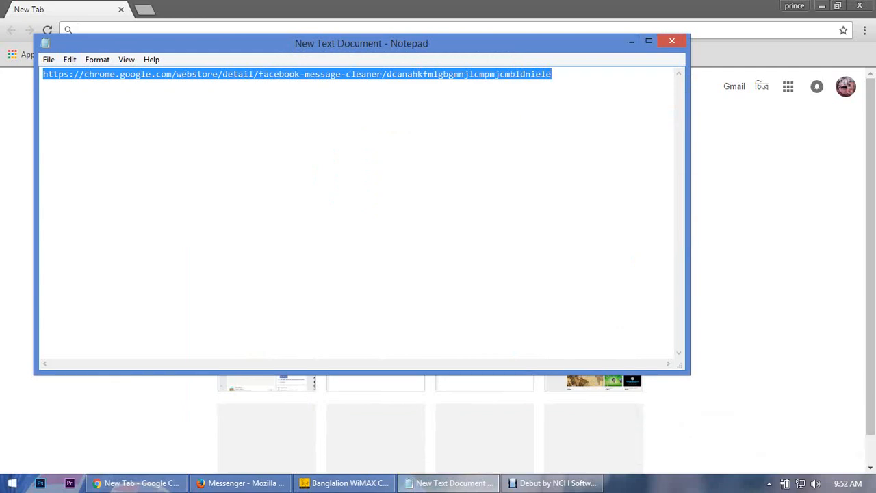
pyautogui.click(631, 41)
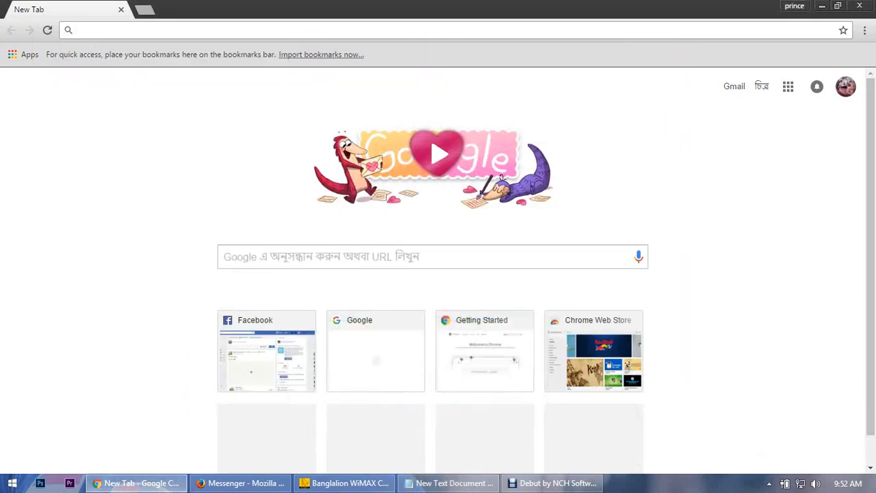
# - Load the copied web store link in Chrome and add the Facebook message cleaner extension, closing its store page
pyautogui.hotkey('ctrl', 'v')
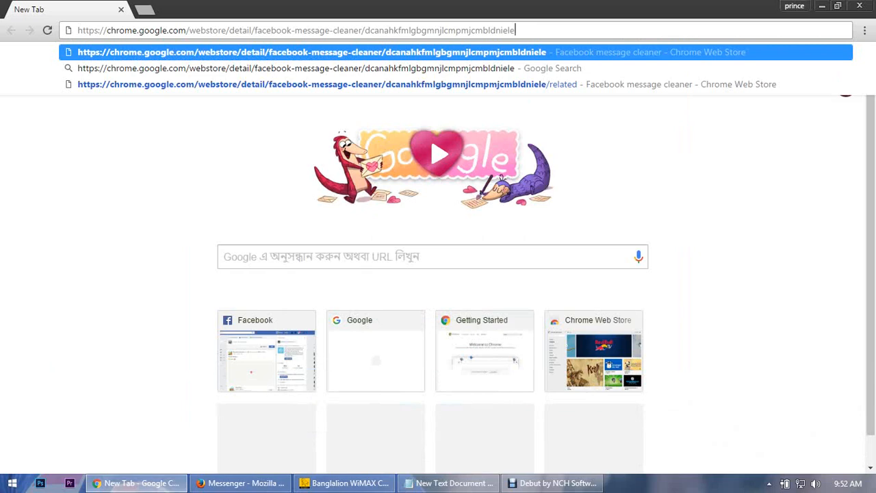
pyautogui.press('Return')
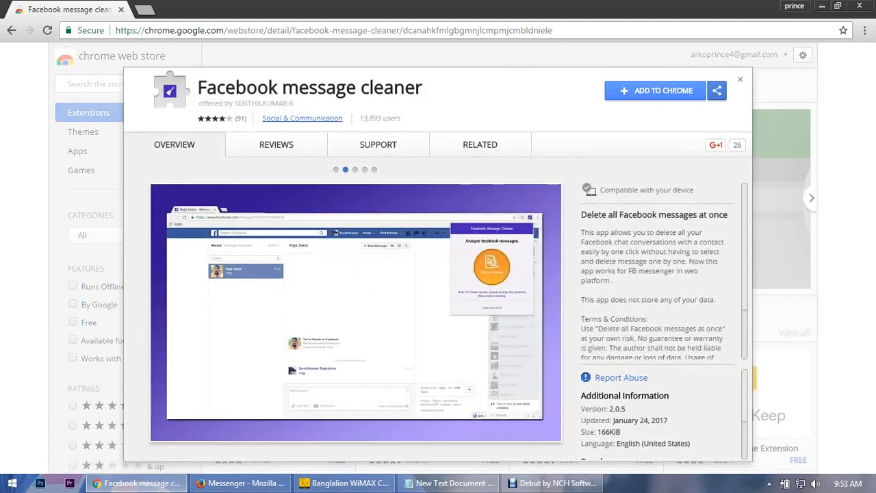
pyautogui.click(656, 90)
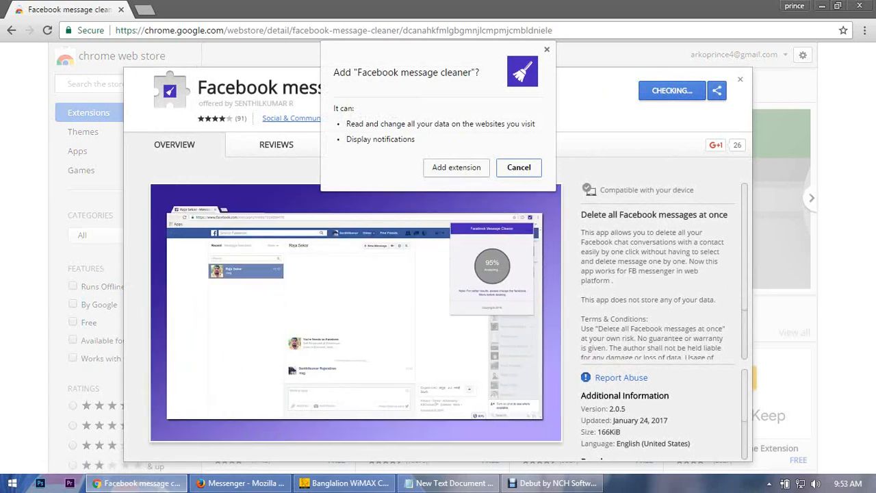
pyautogui.press('Return')
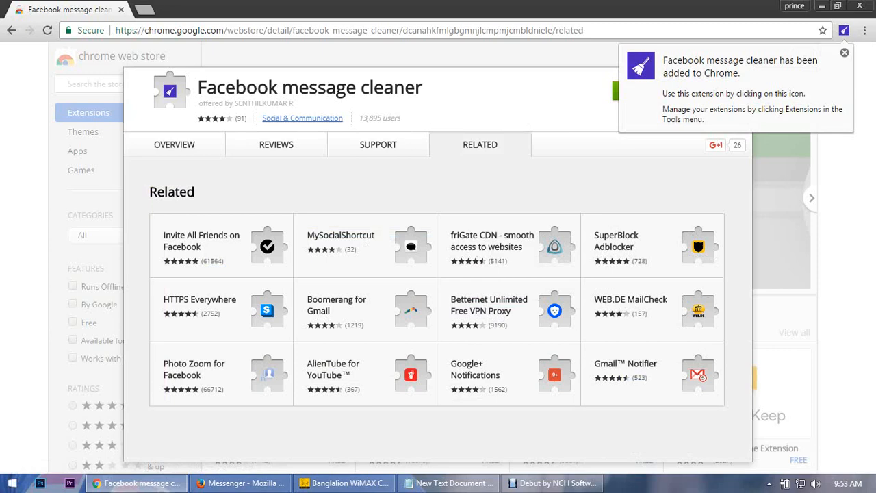
pyautogui.click(844, 52)
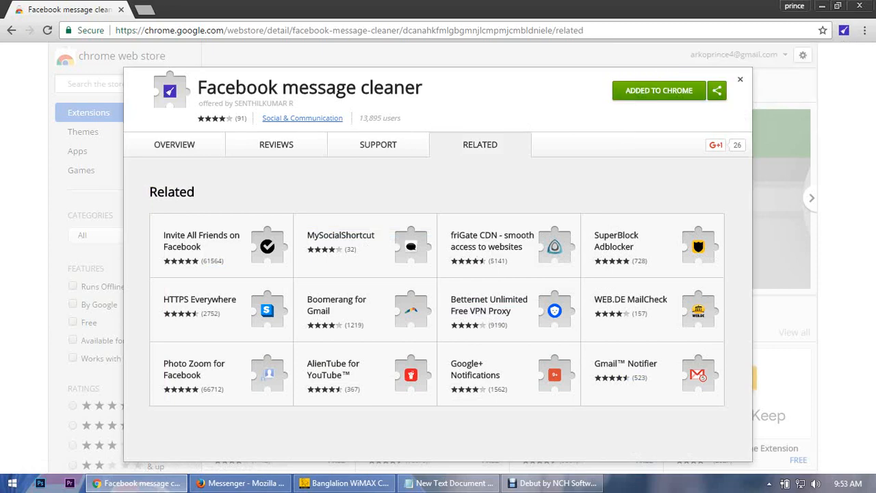
pyautogui.click(740, 79)
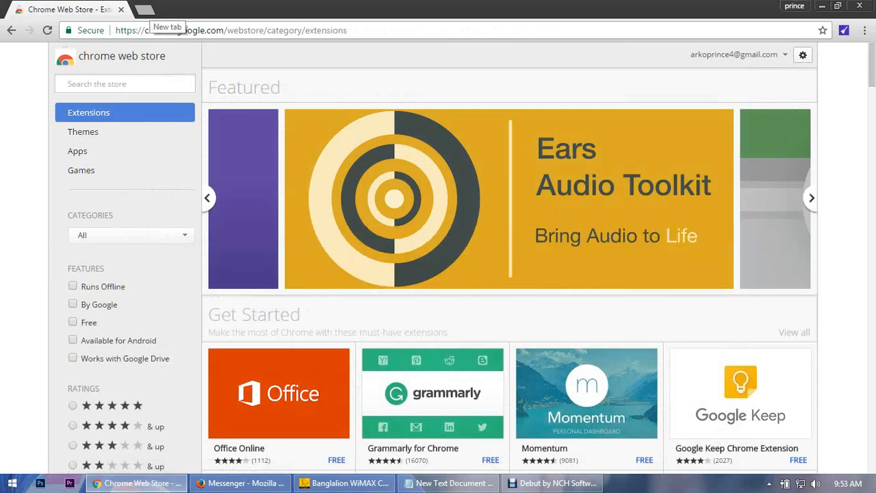
# - Open Facebook in a new browser tab and go to its Messenger page
pyautogui.click(143, 10)
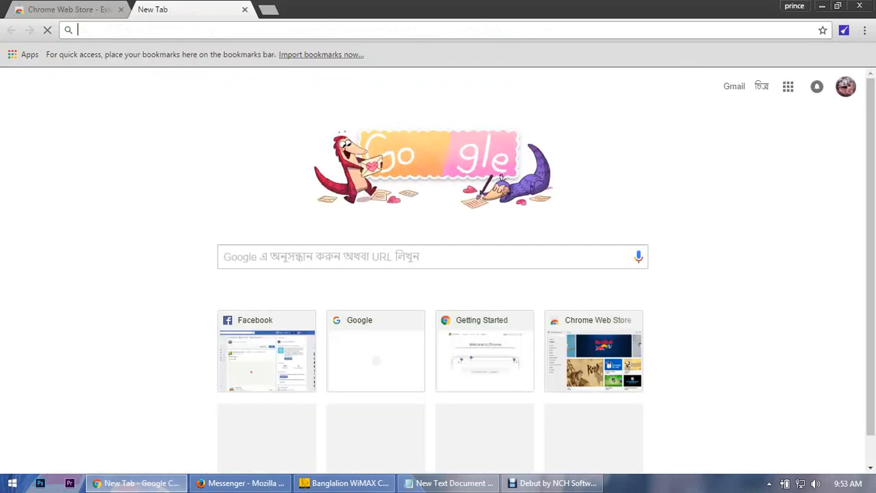
pyautogui.click(266, 351)
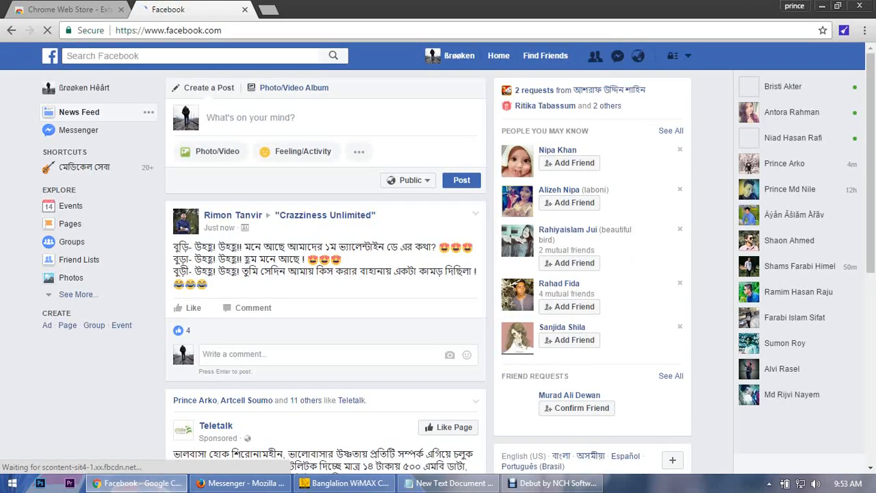
pyautogui.scroll(-6, 326, 274)
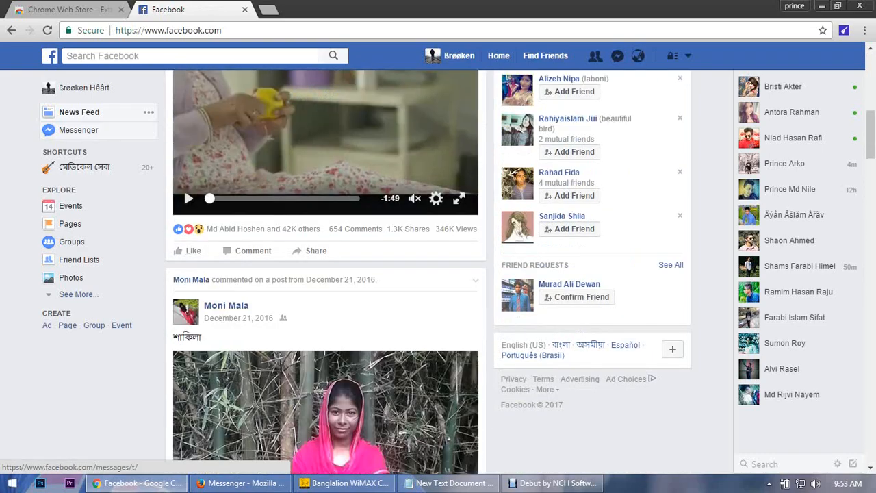
pyautogui.click(78, 129)
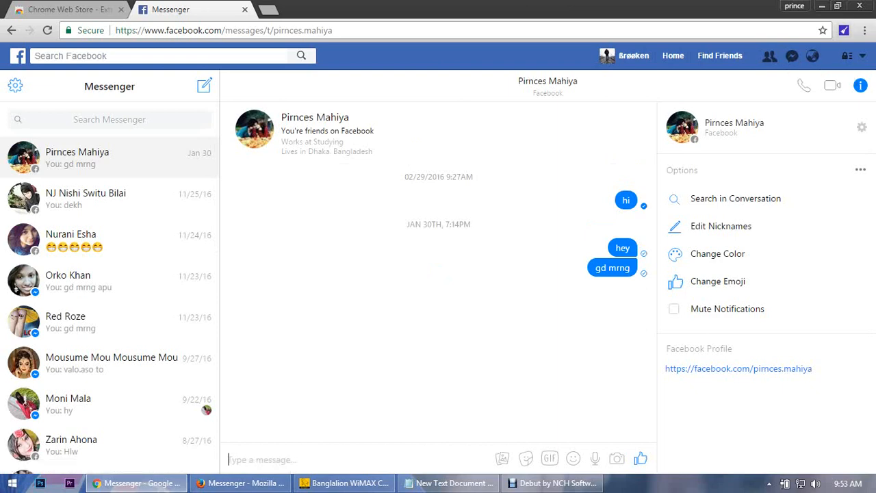
# - Analyze the Facebook messages with the Facebook Message Cleaner extension and run its clean-up to delete them all
pyautogui.click(844, 30)
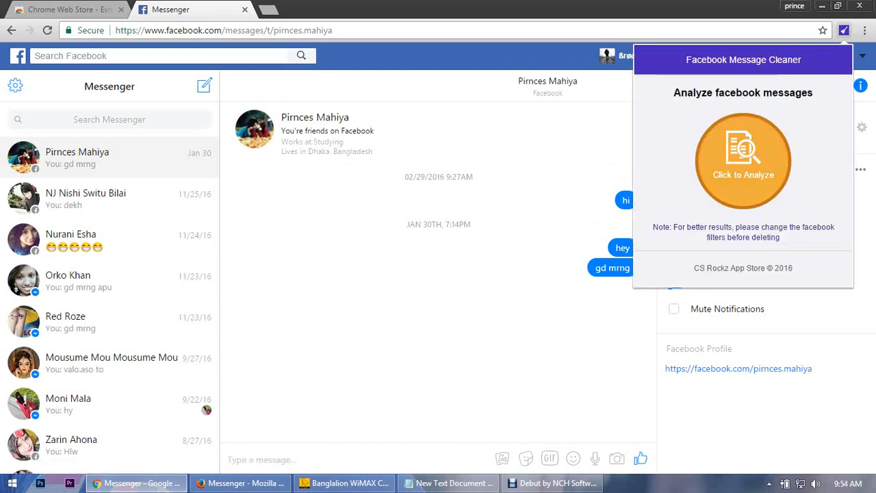
pyautogui.click(743, 161)
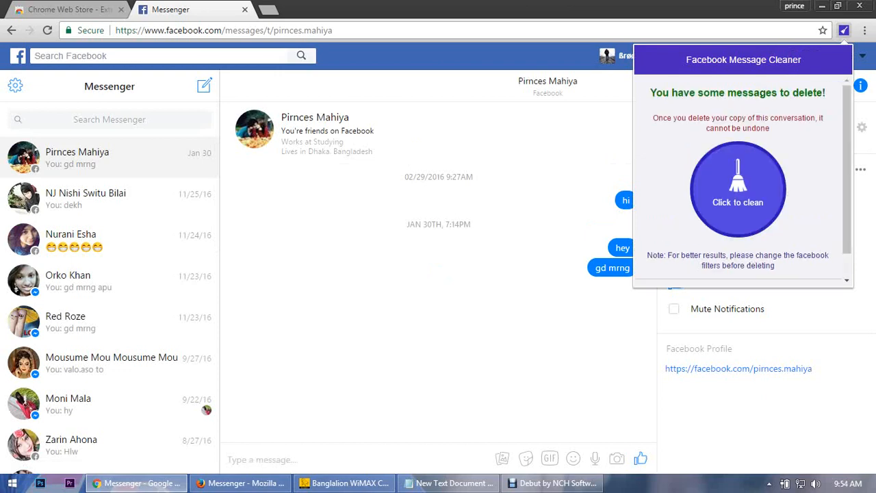
pyautogui.click(738, 189)
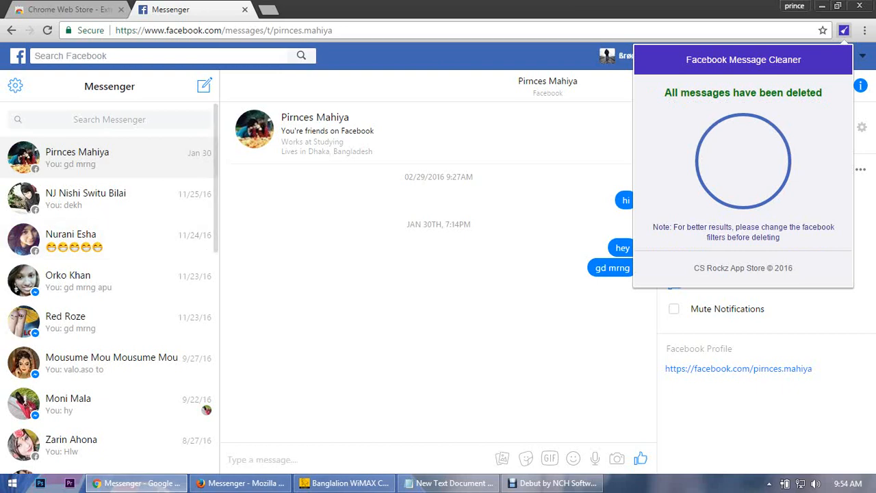
# - Check an older conversation in the Messenger list for remaining messages and reload the page
pyautogui.scroll(-2, 109, 274)
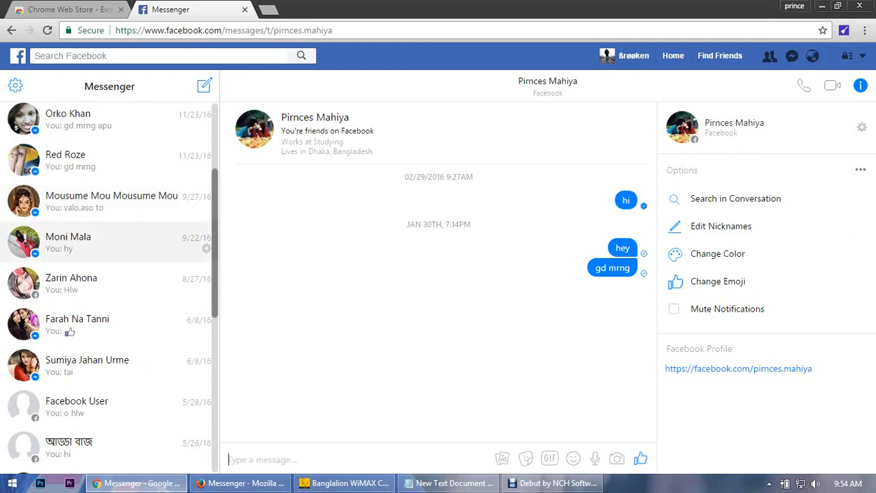
pyautogui.scroll(-3, 206, 244)
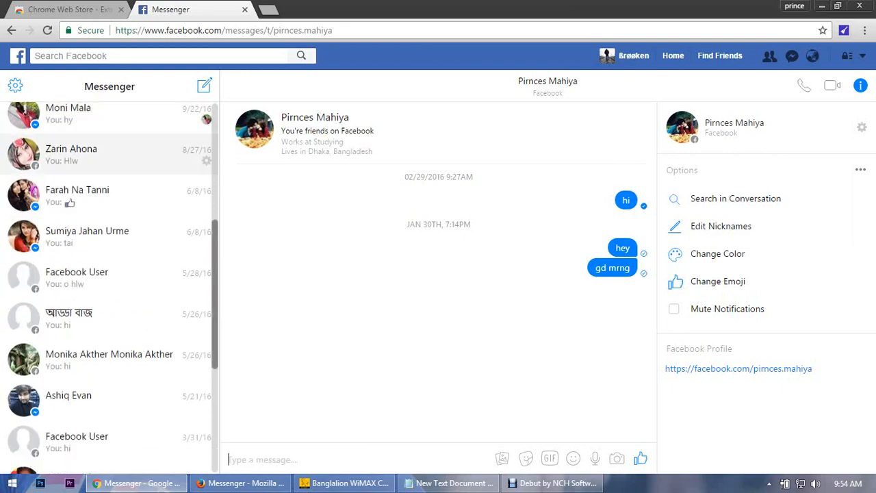
pyautogui.click(123, 154)
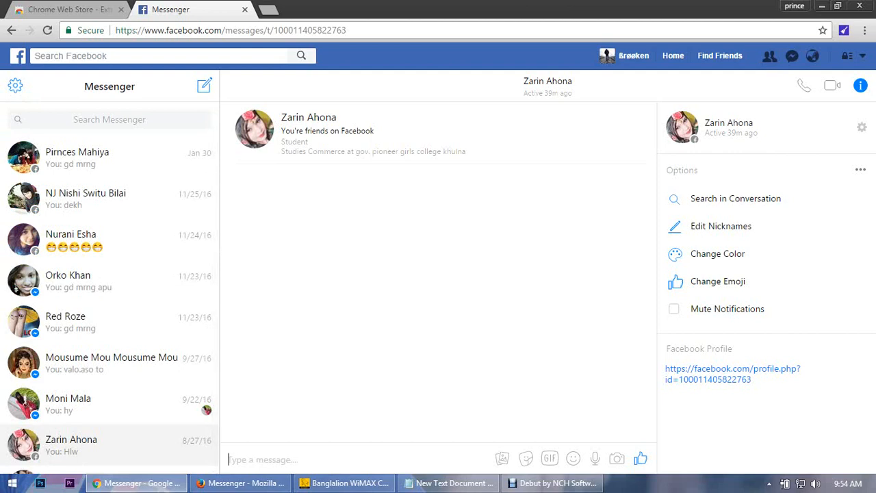
pyautogui.click(48, 30)
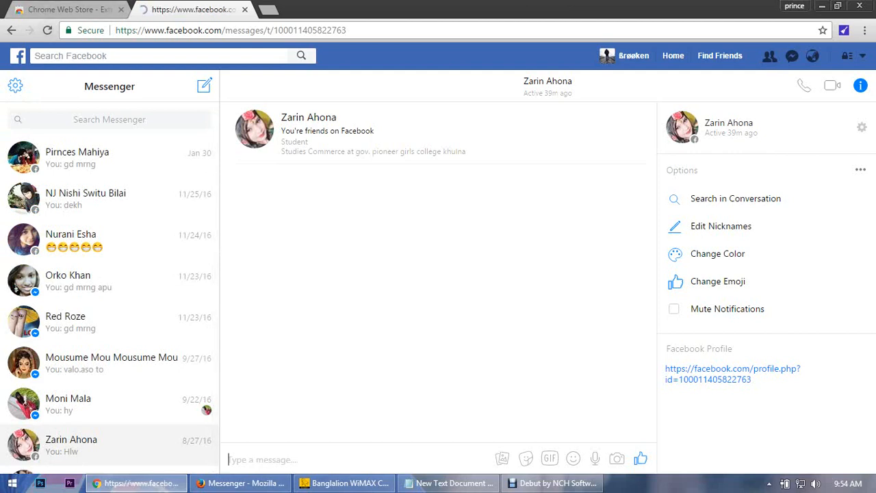